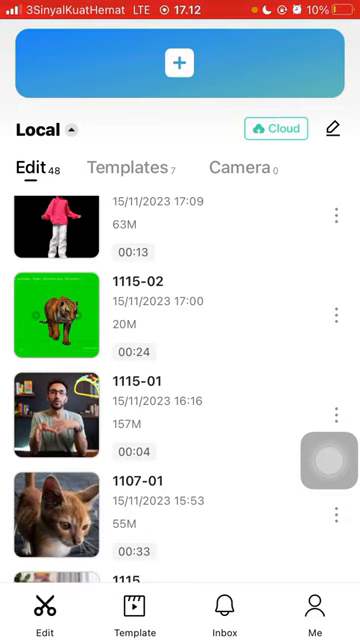
Open the 1115-01 talking-head project in the editor
left_click(200, 415)
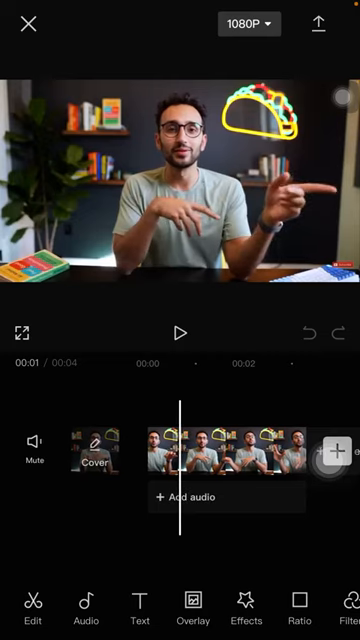
scroll(250, 455, "left", 3)
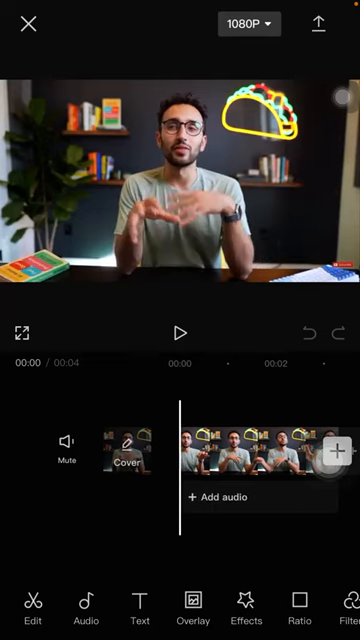
scroll(250, 455, "right", 1)
scroll(250, 455, "left", 1)
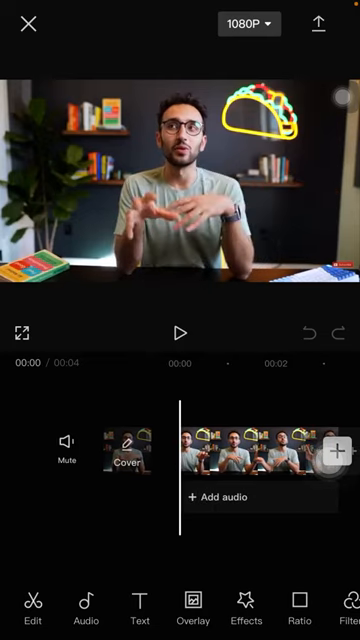
Select the talking-head clip and bring up its Mirror, Rotate and Crop tools
left_click(260, 452)
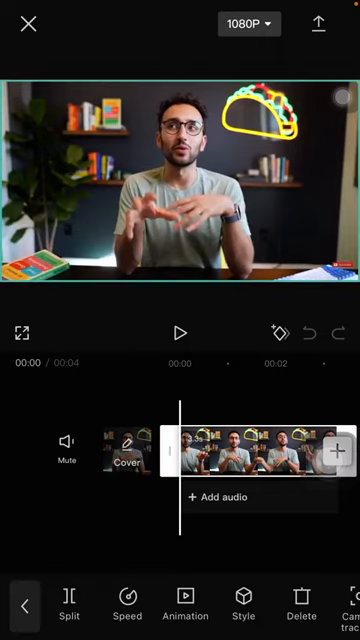
left_click_drag(330, 605, 52, 605)
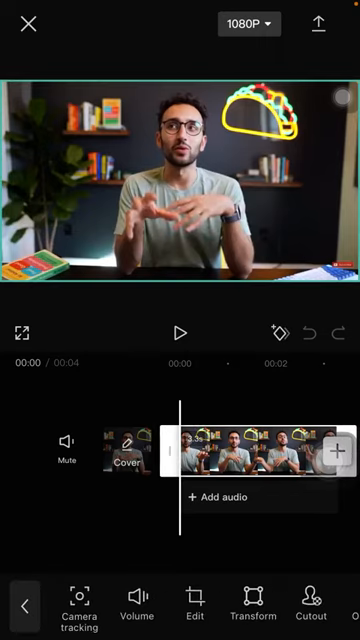
left_click(210, 598)
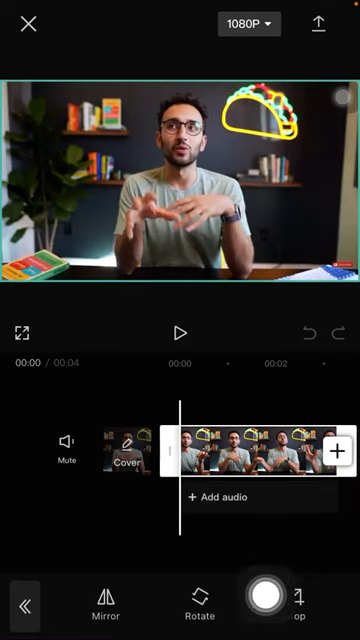
Crop the clip to a 1:1 square after trying 9:16, and apply it
left_click(294, 603)
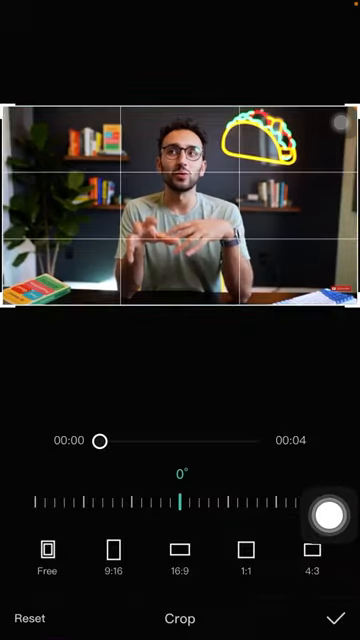
left_click_drag(5, 205, 39, 205)
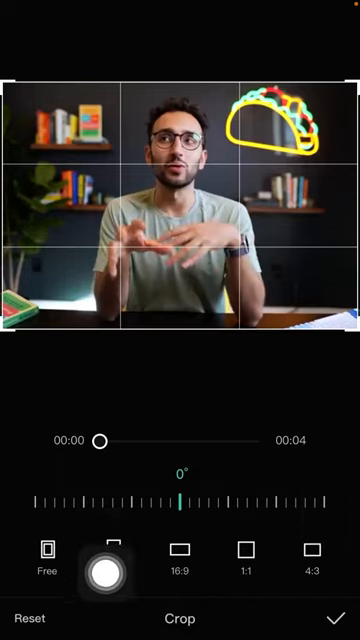
left_click(113, 550)
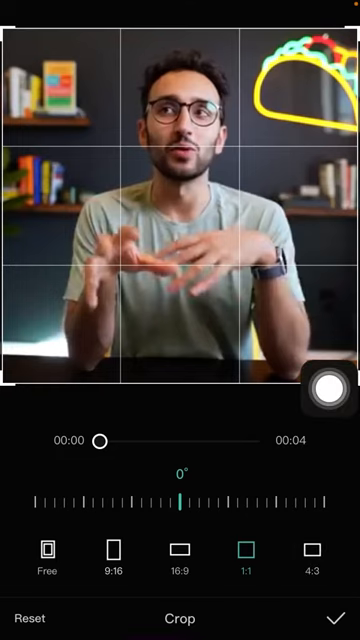
left_click(336, 618)
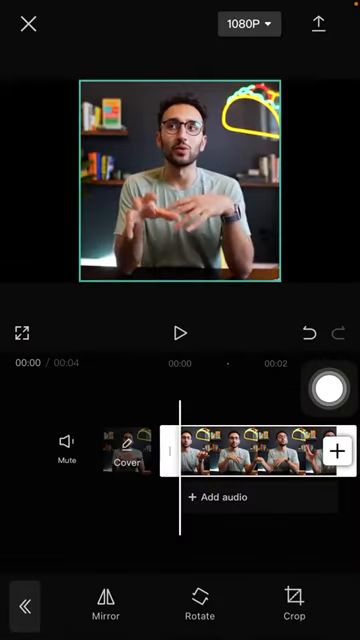
Reselect the square clip and bring back its Mirror, Rotate and Crop tools
left_click(24, 606)
left_click(31, 607)
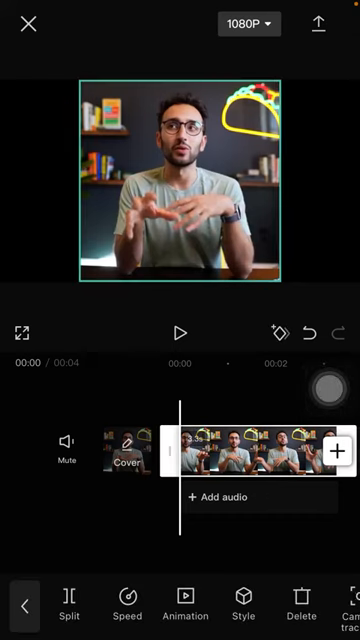
left_click_drag(300, 606, 80, 606)
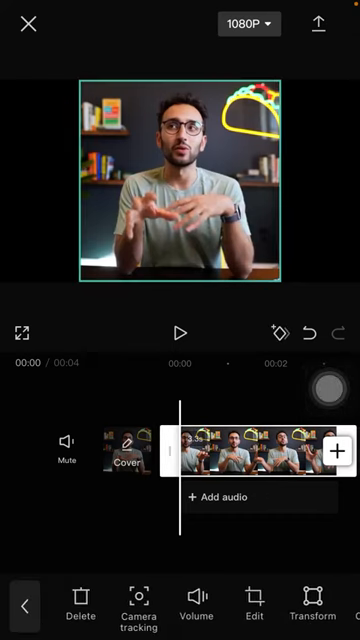
left_click_drag(250, 606, 225, 606)
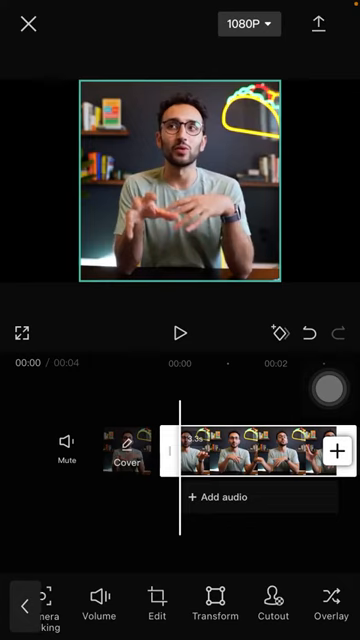
left_click_drag(329, 388, 197, 499)
left_click(157, 610)
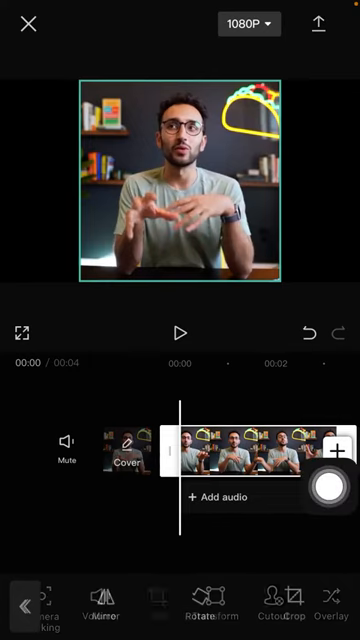
Rotate the clip through 90°, 180°, 270° back to 0° and return to the clip toolbar
left_click(199, 600)
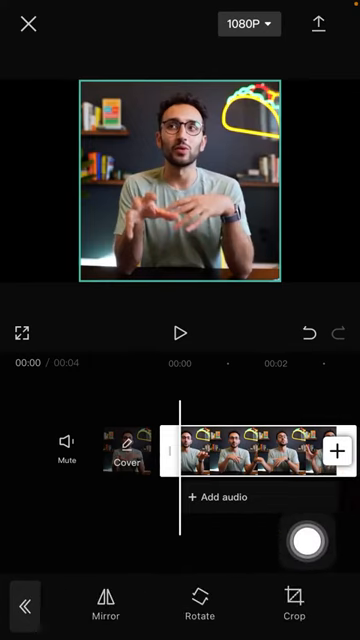
left_click(199, 600)
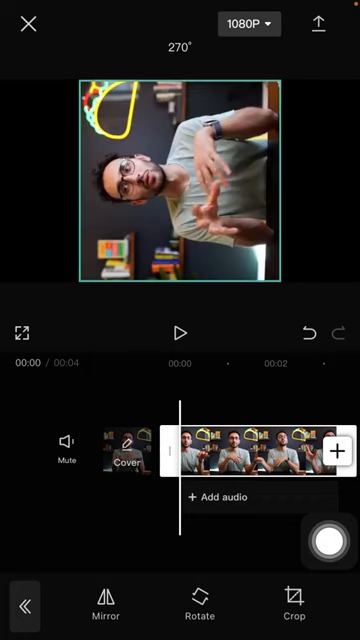
left_click(199, 600)
left_click(199, 600)
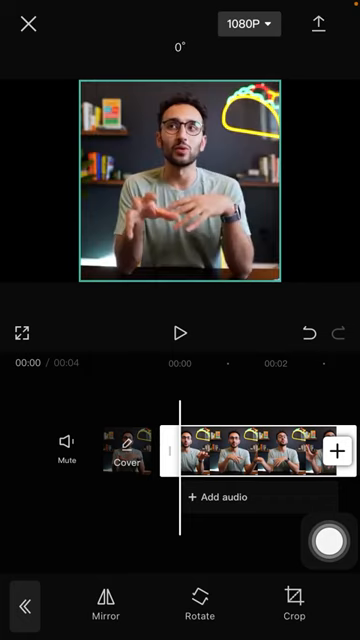
left_click(199, 600)
left_click(199, 600)
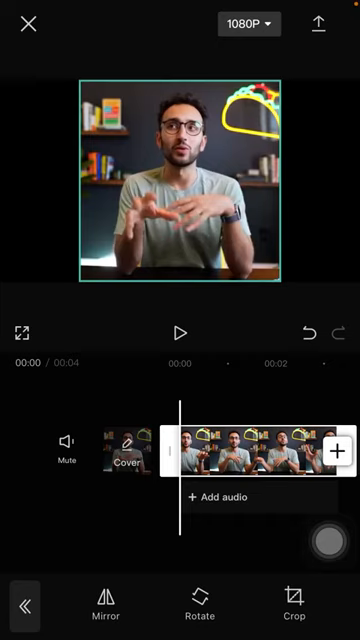
left_click(25, 606)
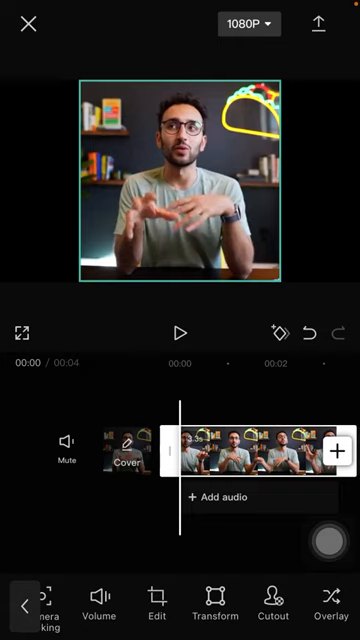